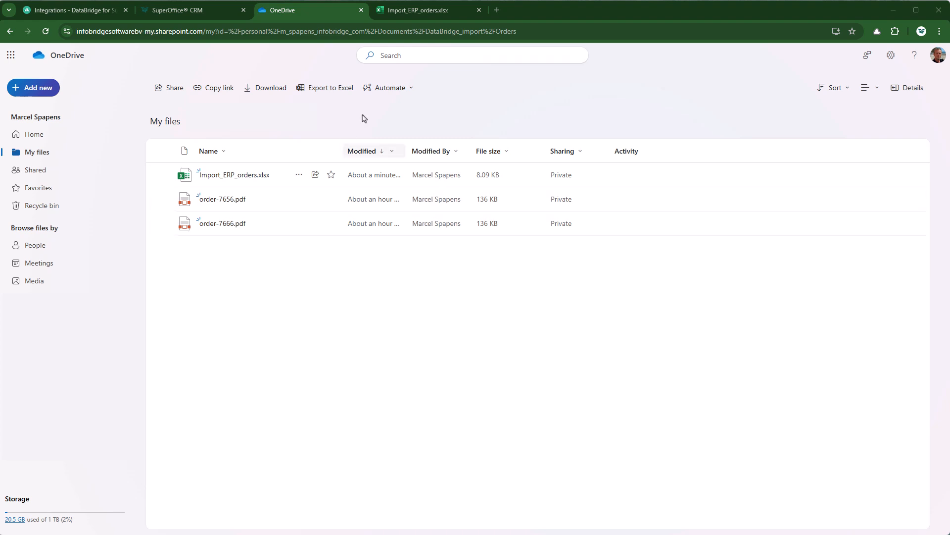
Review the order rows in the Import_ERP_orders.xlsx workbook and return to the OneDrive folder.
click(421, 11)
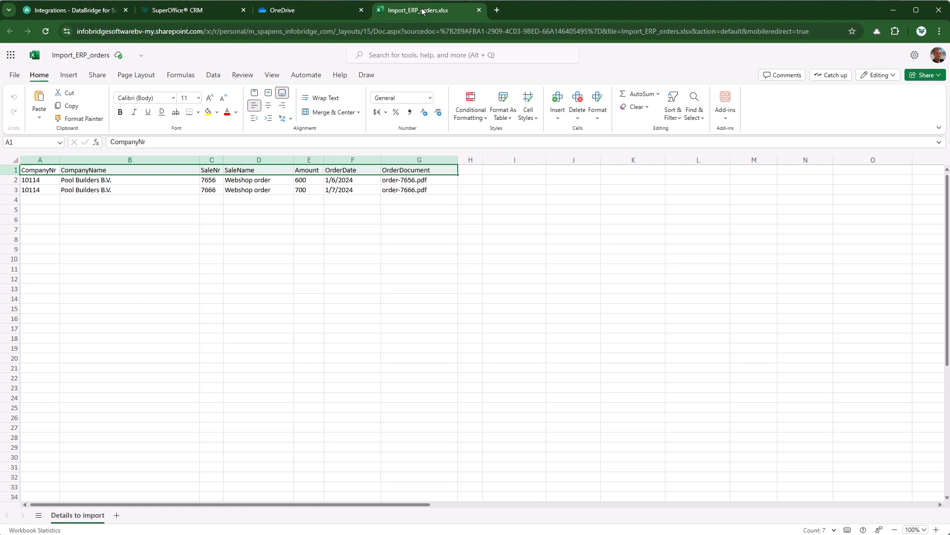
click(337, 13)
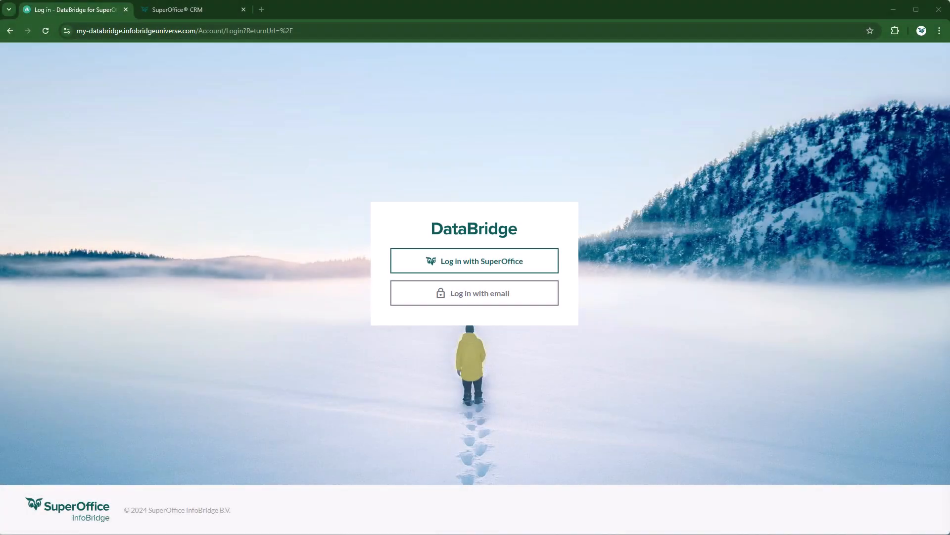
Log in to DataBridge with SuperOffice and start a new integration named "Import orders into SuperOffice".
click(510, 265)
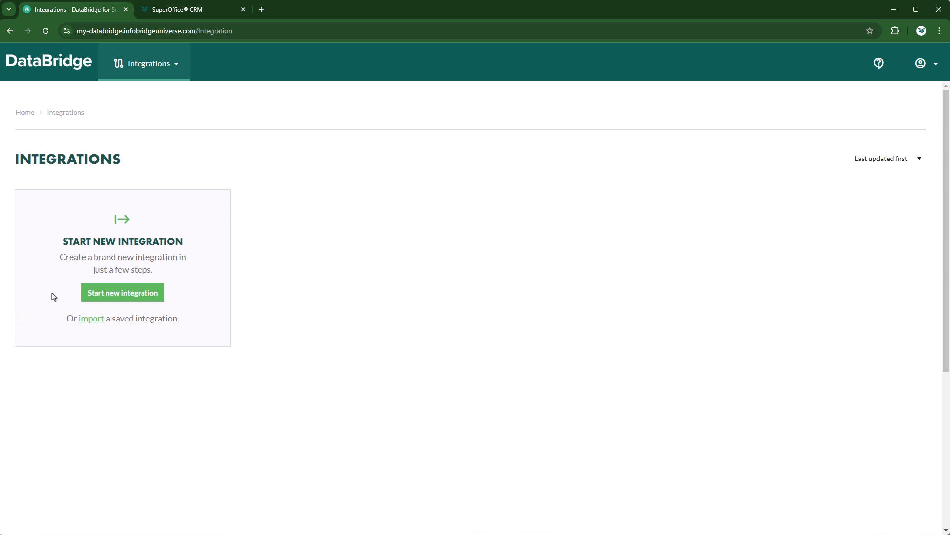
click(124, 295)
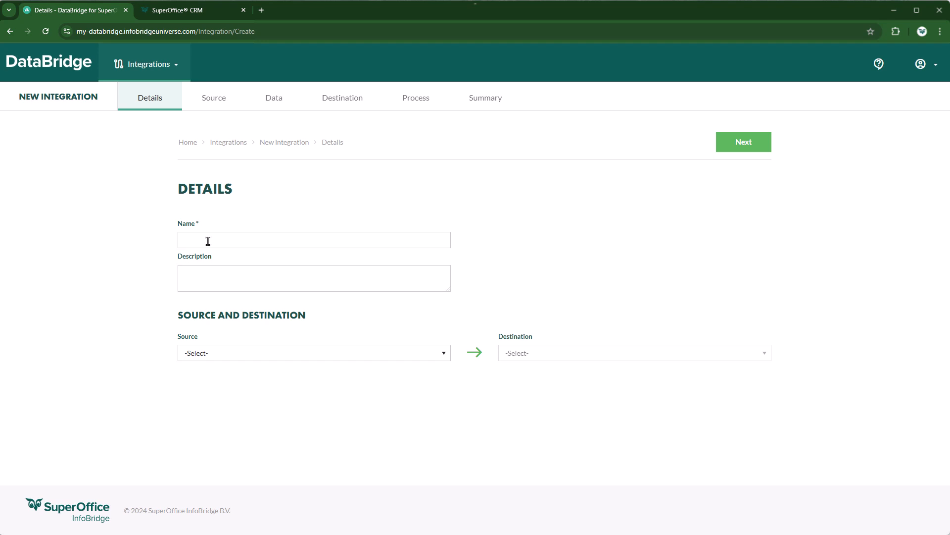
click(287, 241)
text(Import orders into SuperOffice)
Set the integration's source to OneDrive / SharePoint and connect it with the existing Microsoft account.
click(398, 360)
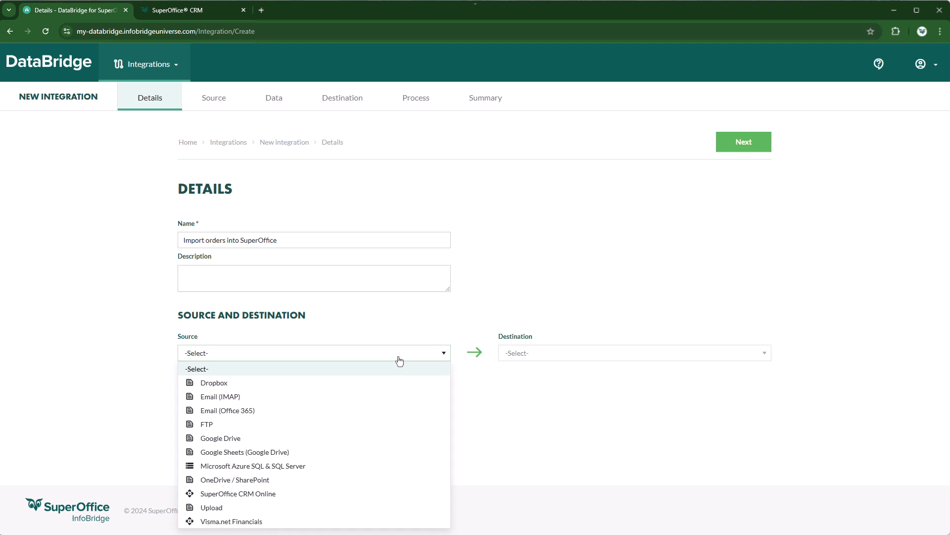
click(247, 482)
click(296, 457)
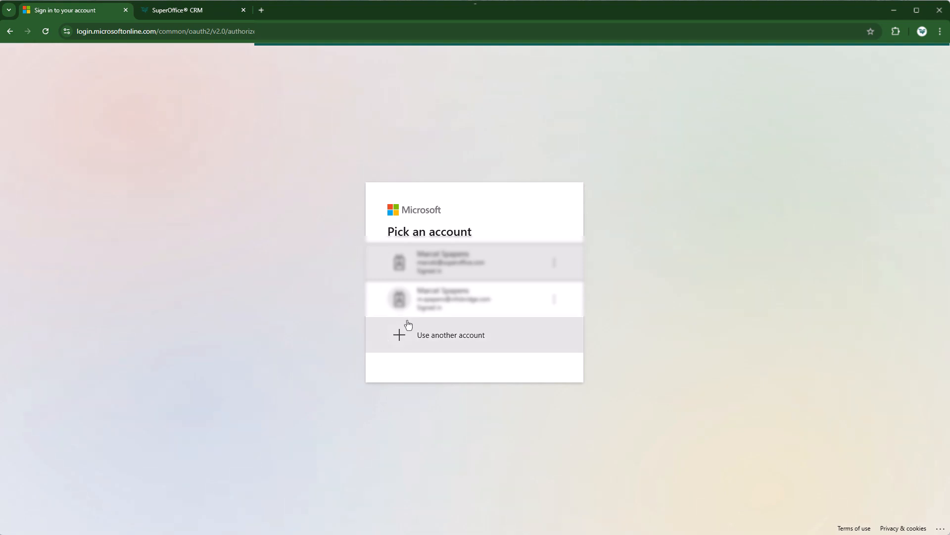
click(436, 308)
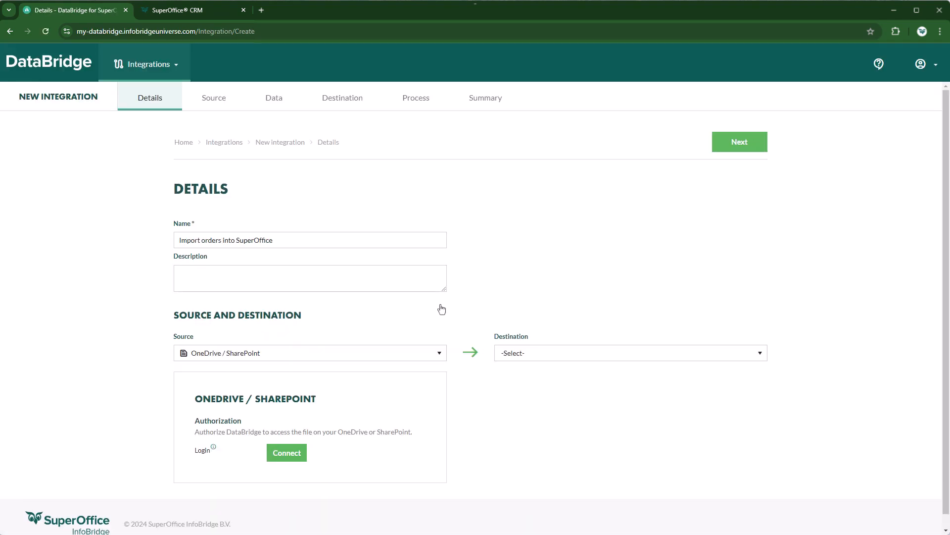
Set the destination to SuperOffice CRM Online and continue to the source settings.
click(564, 357)
click(573, 383)
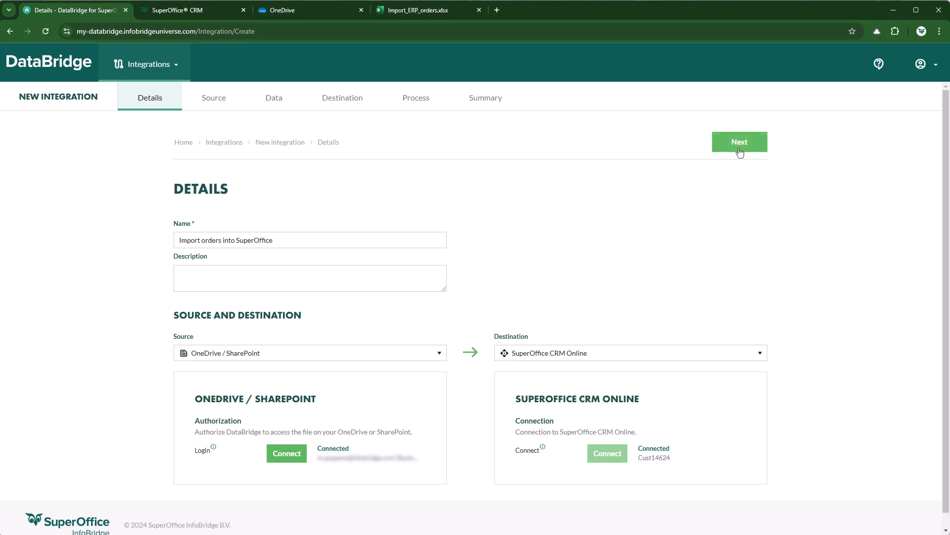
click(740, 144)
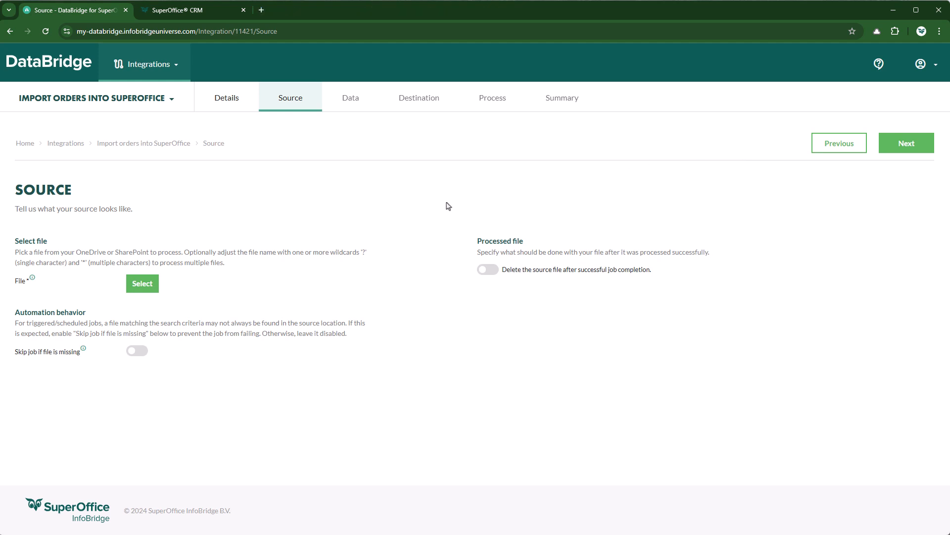
Choose Import_ERP_orders.xlsx from the OneDrive Orders folder as the source file.
click(142, 284)
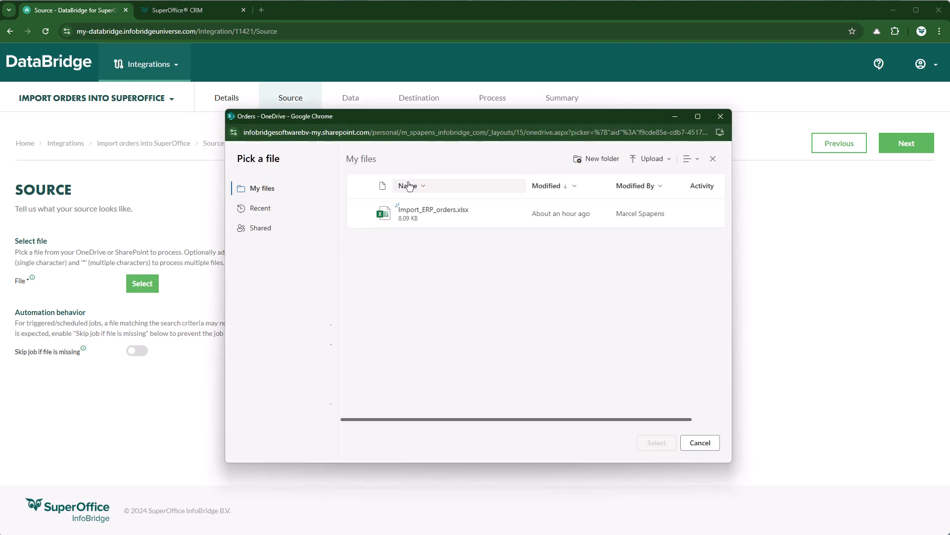
click(411, 211)
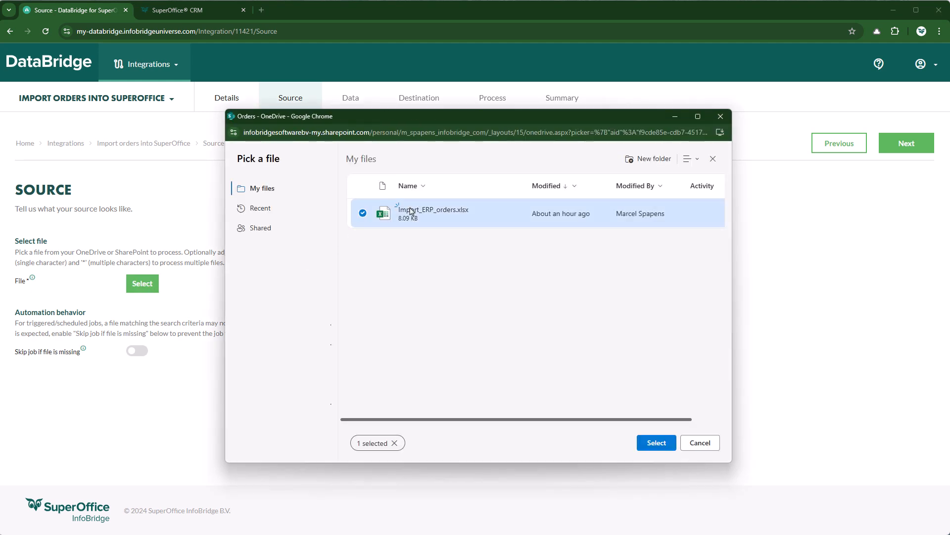
click(661, 448)
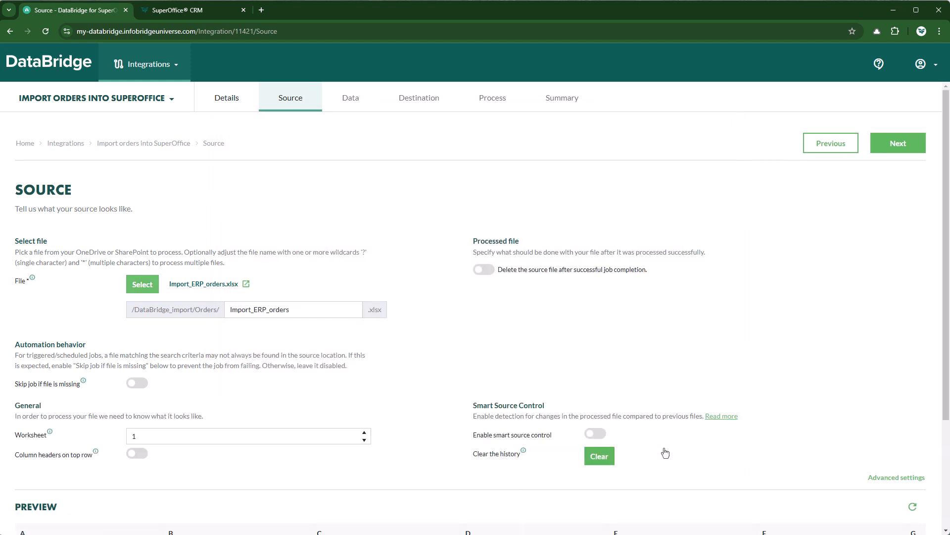
Enable column headers on the top row for the source worksheet and continue to the data settings.
scroll(666, 453, down, 3)
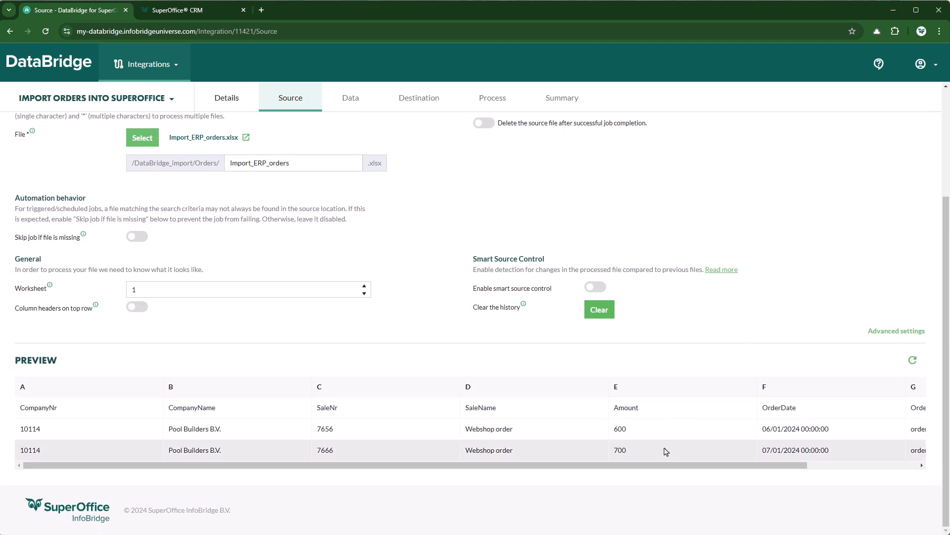
click(137, 308)
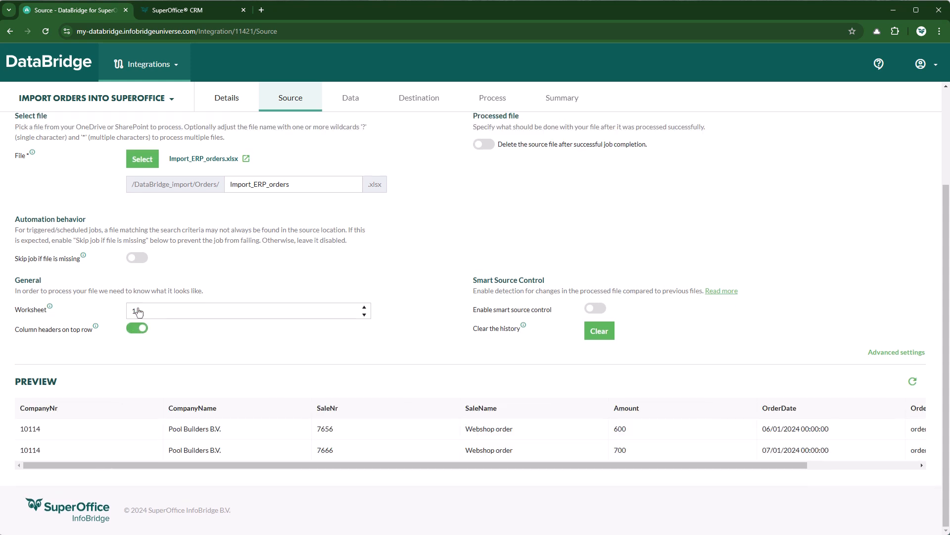
scroll(248, 329, up, 2)
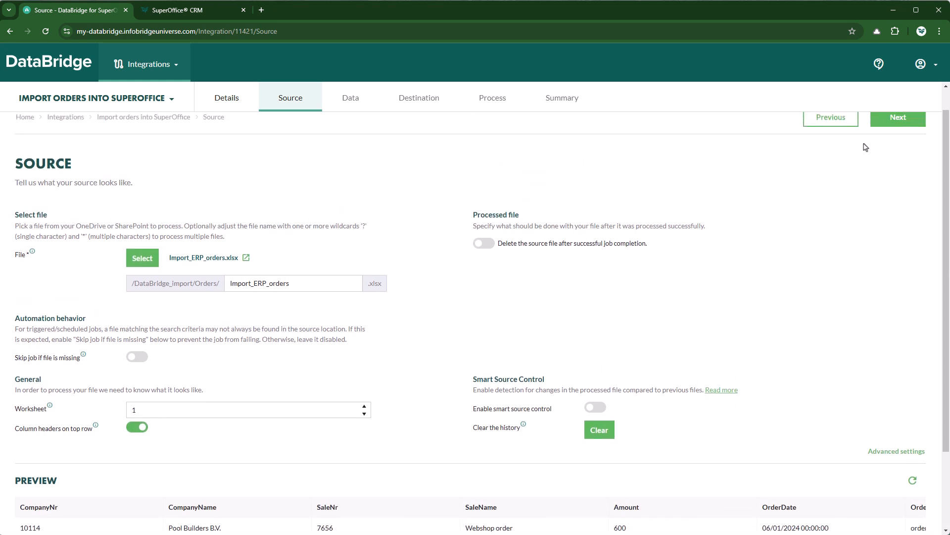
click(899, 121)
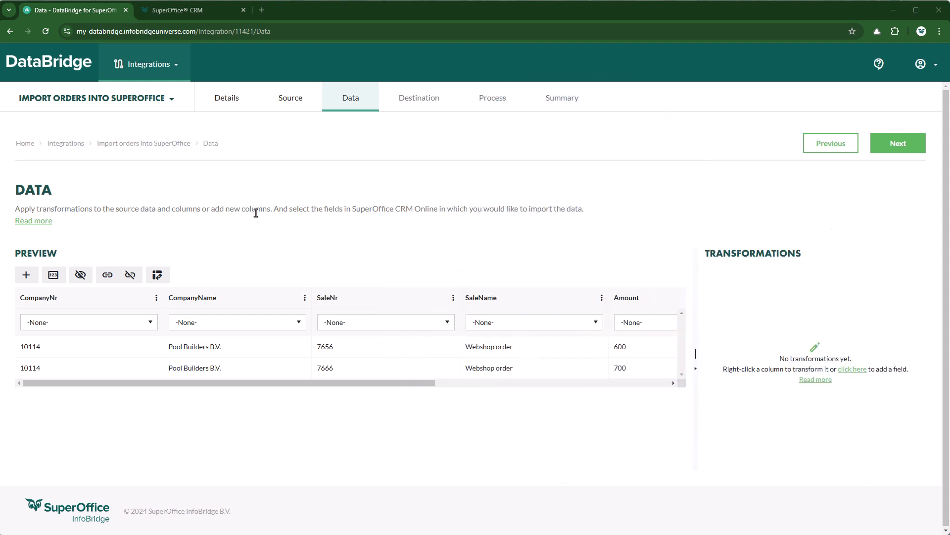
Add an Append text transformation on SaleNr with output field "Document title" and prefix "Order confirmation" followed by a space.
click(26, 274)
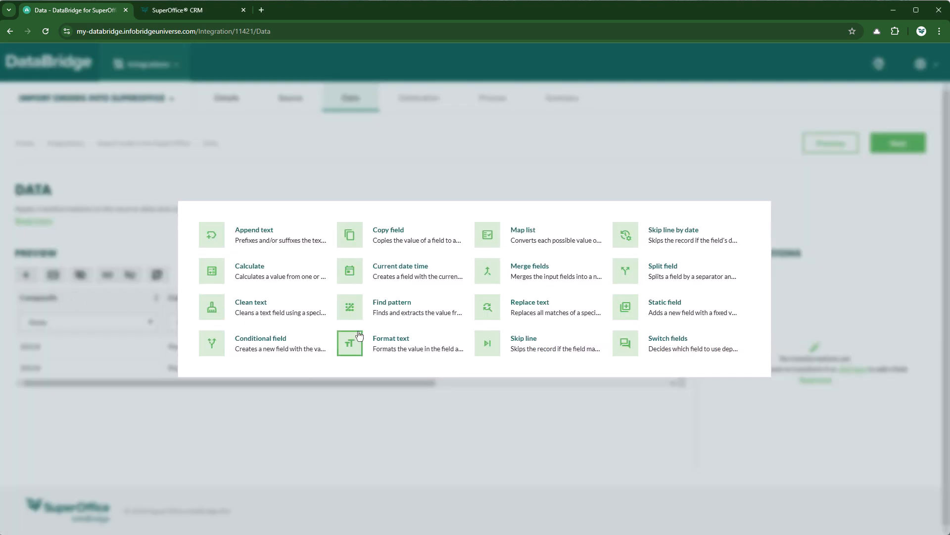
click(249, 234)
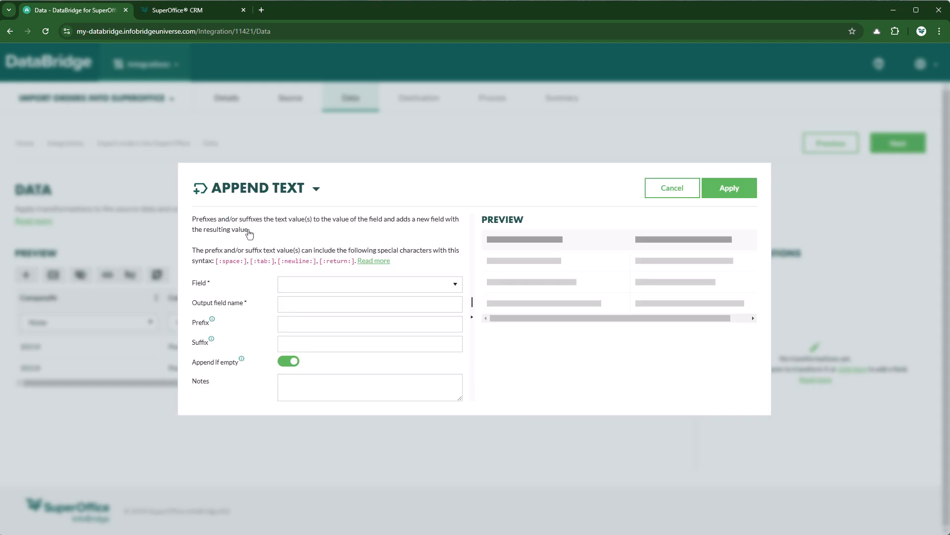
click(320, 290)
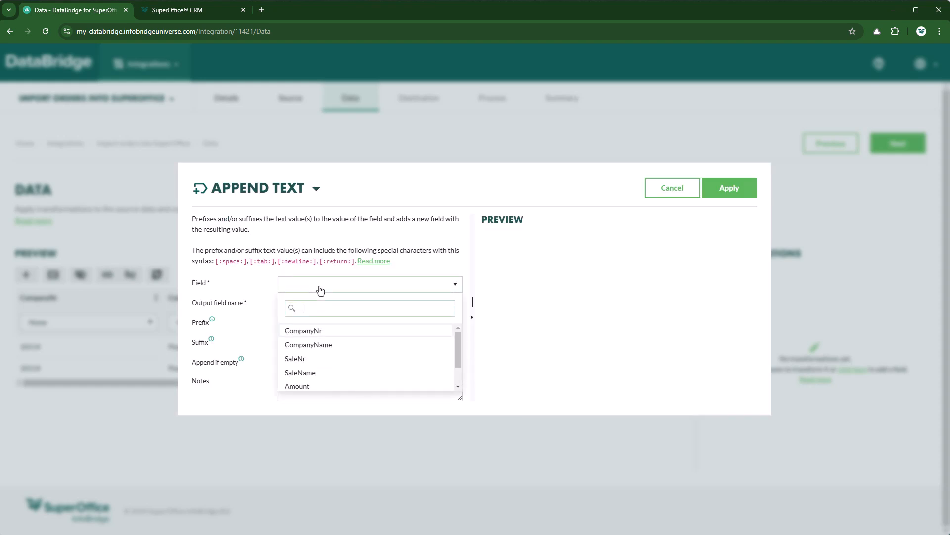
click(299, 359)
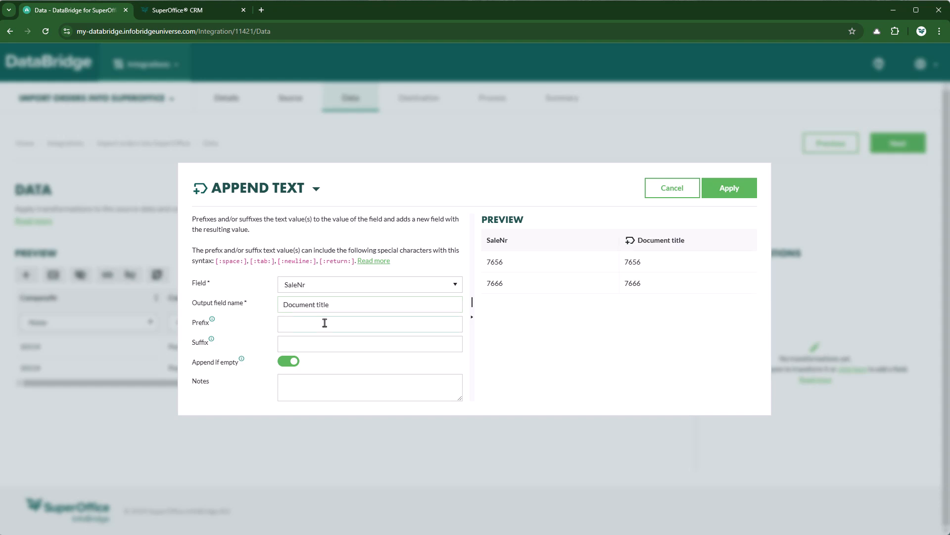
click(325, 323)
text(Order confirmation)
click(380, 339)
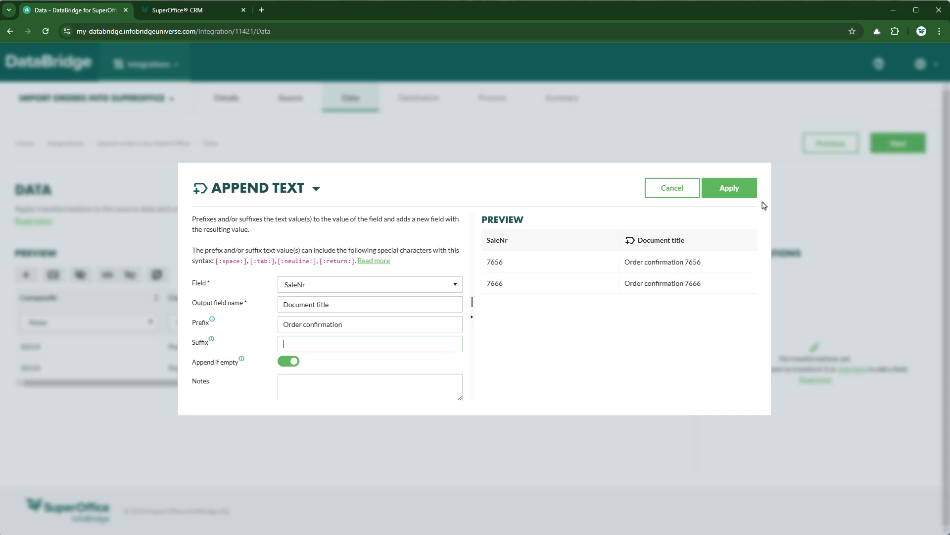
click(737, 191)
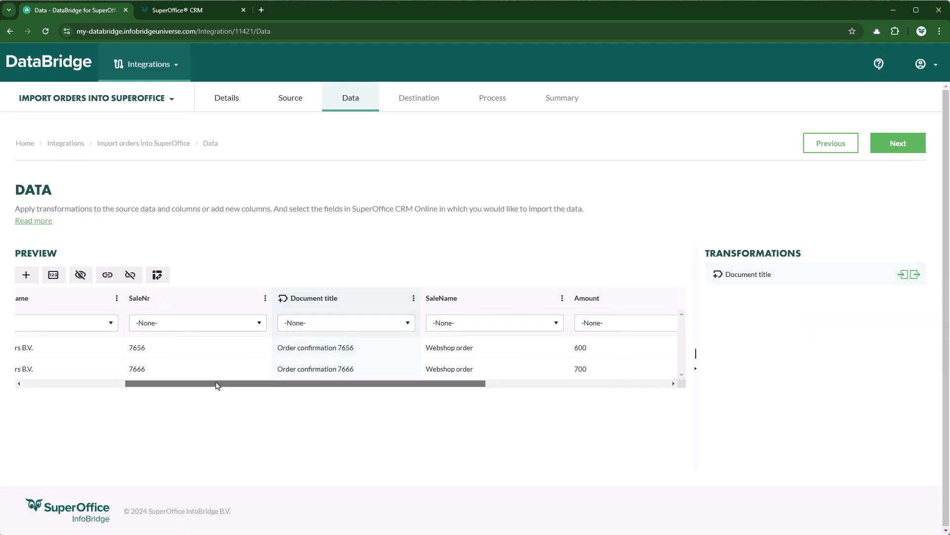
Map the CompanyNr column to the company Number field and CompanyName to the company Name field.
drag(215, 384, 66, 373)
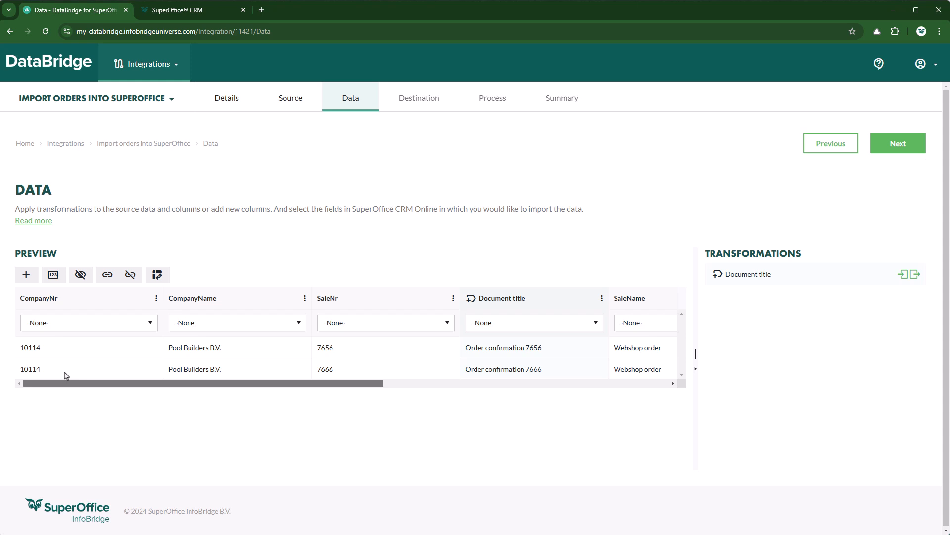
click(100, 327)
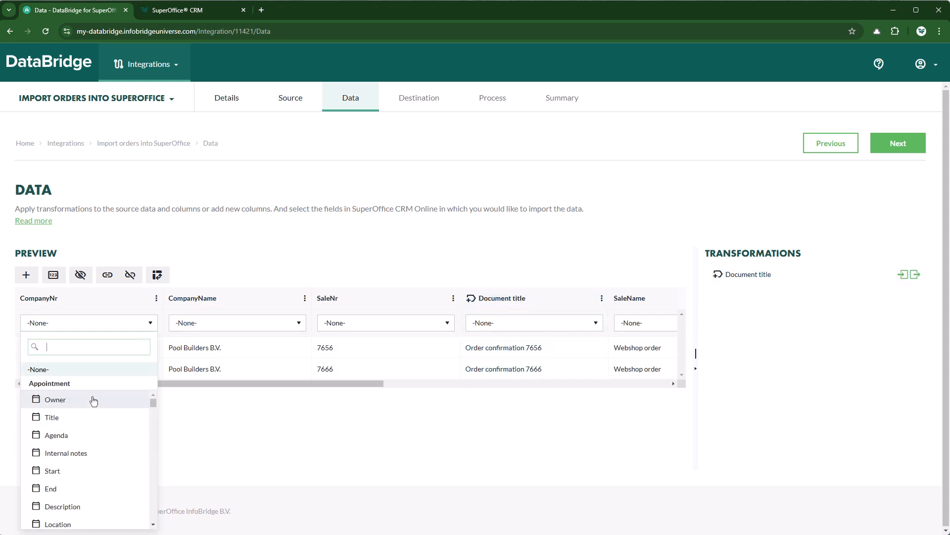
text(number)
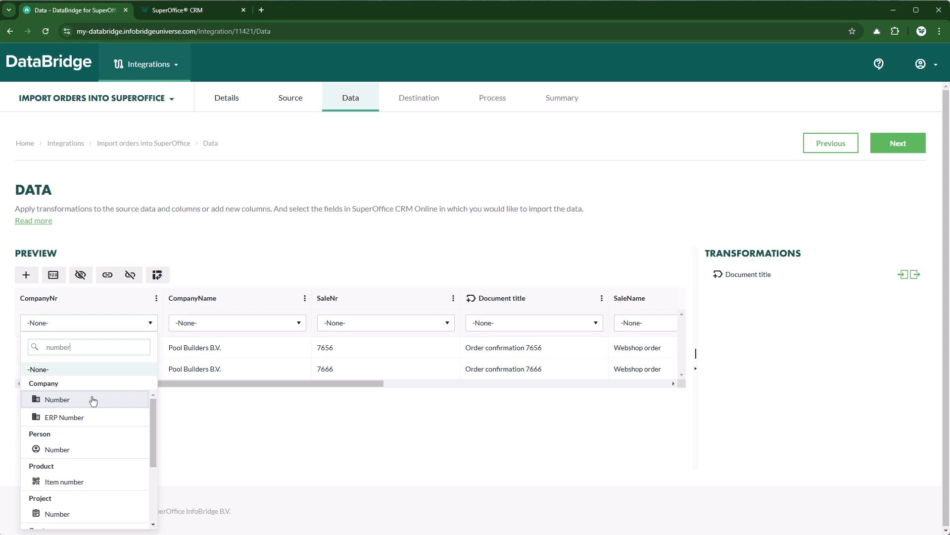
click(93, 400)
click(203, 329)
text(name)
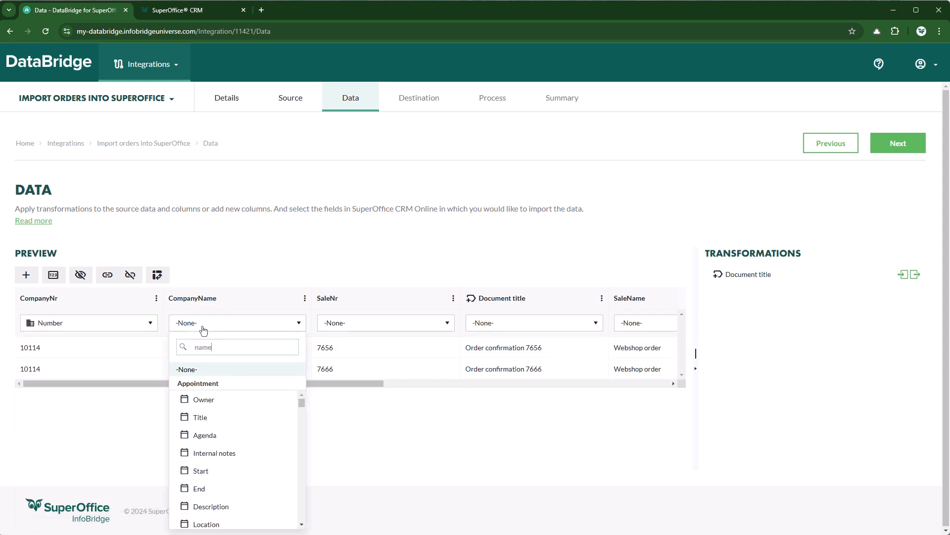
click(206, 395)
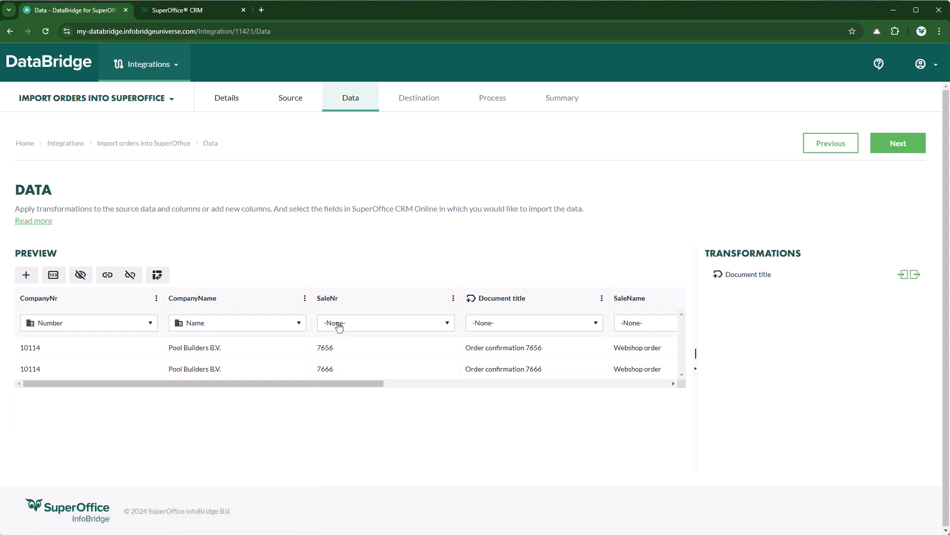
Map the SaleNr column to the Number field of the Sale entity.
click(359, 325)
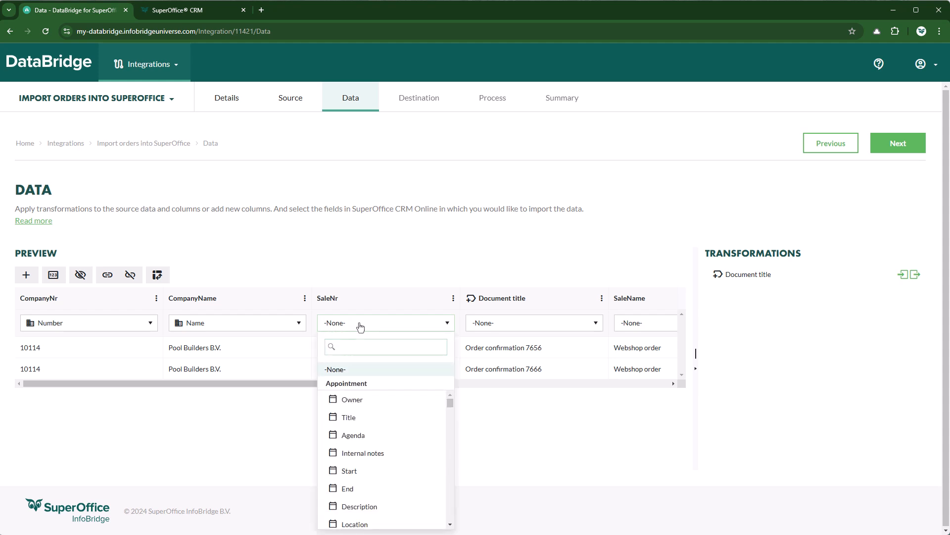
text(number)
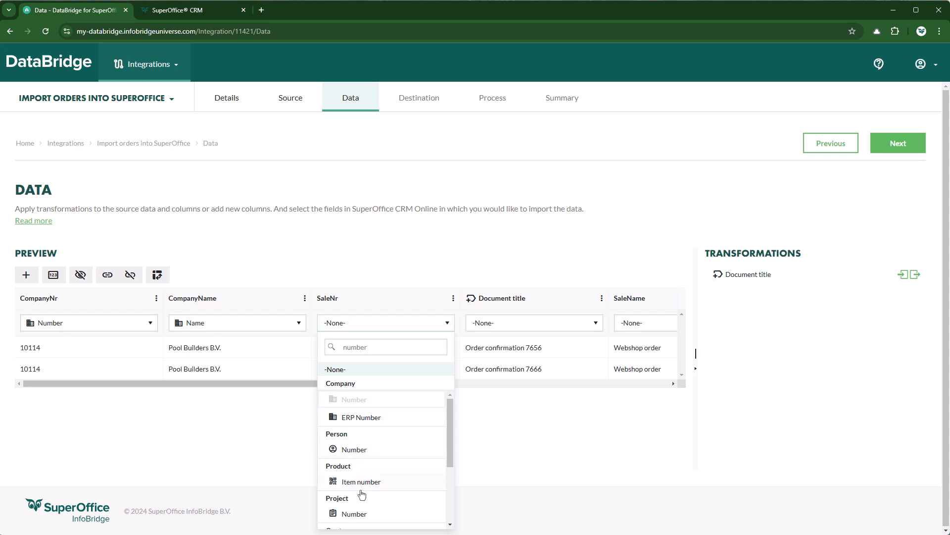
scroll(363, 495, down, 3)
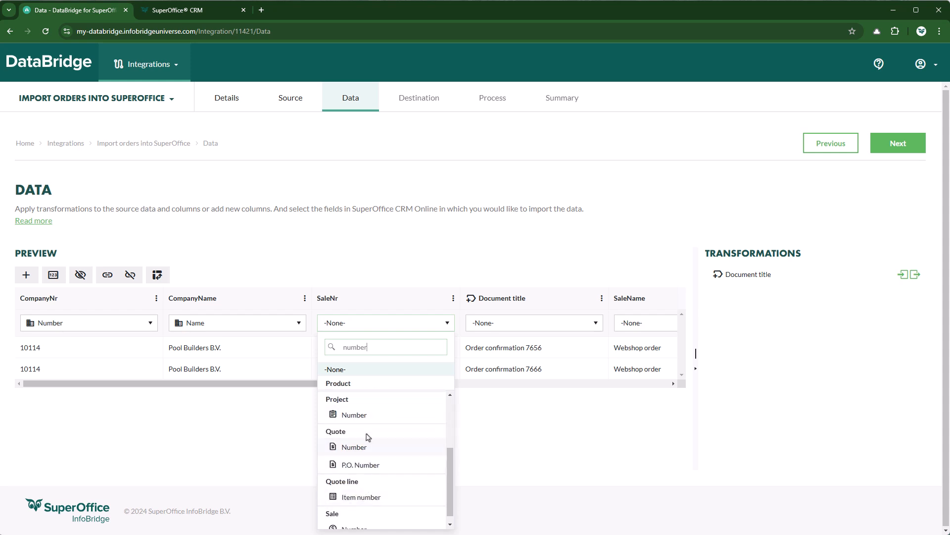
scroll(359, 522, down, 1)
click(354, 520)
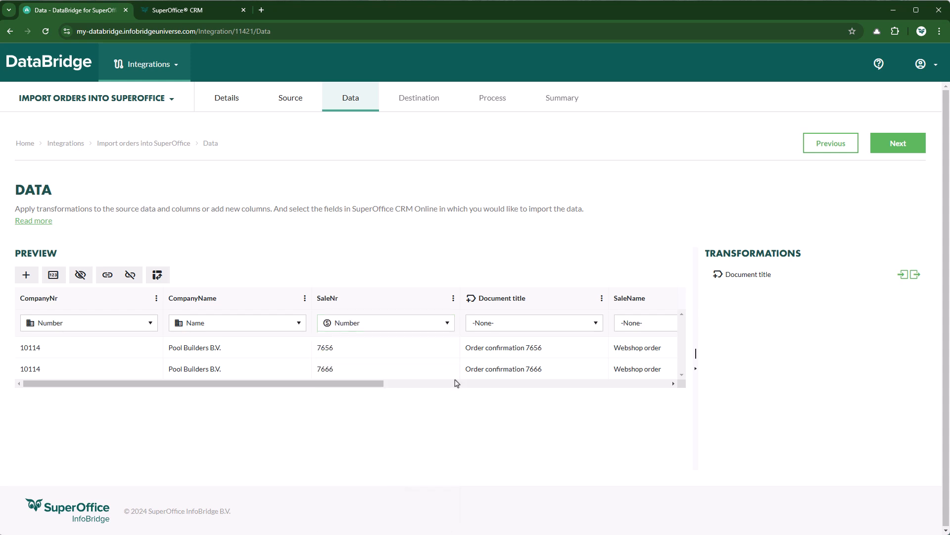
Map the Document title column to the Subject field of the Document entity.
click(509, 327)
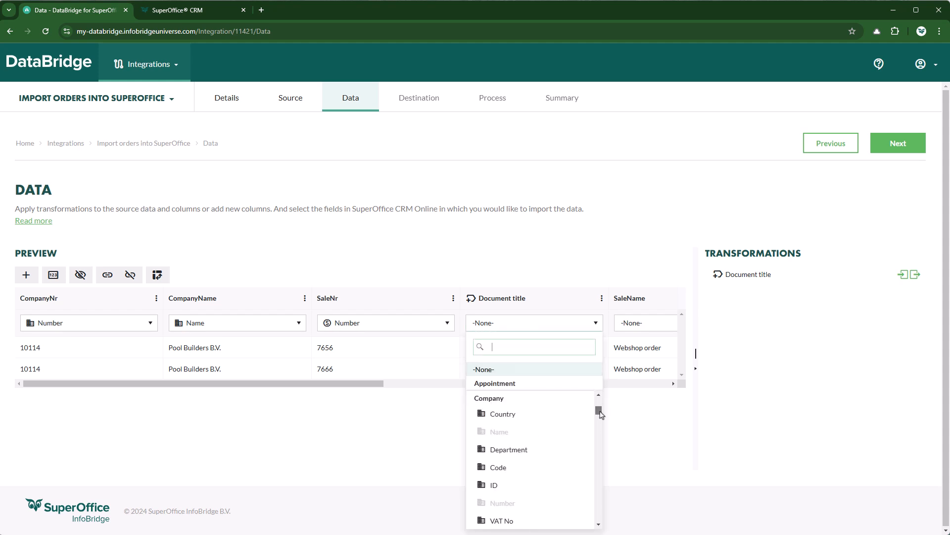
drag(599, 411, 598, 431)
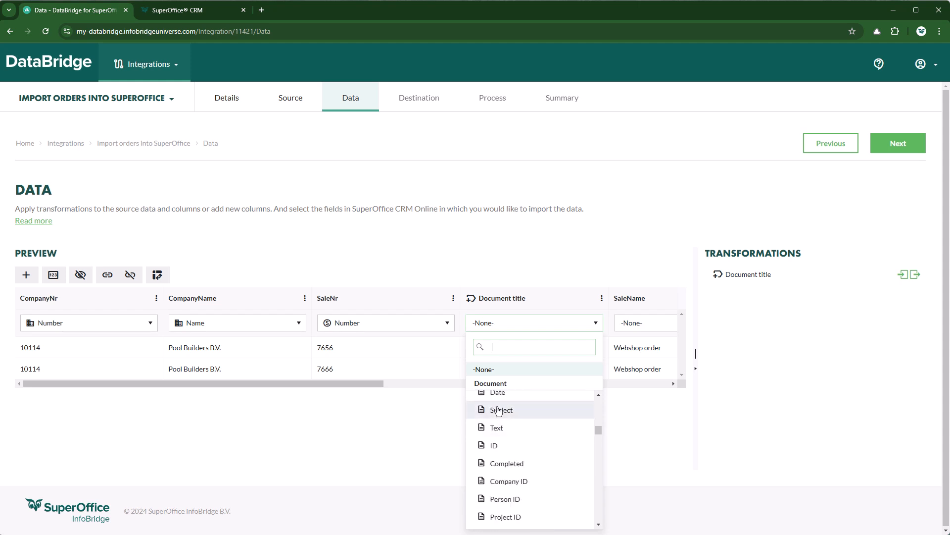
click(498, 410)
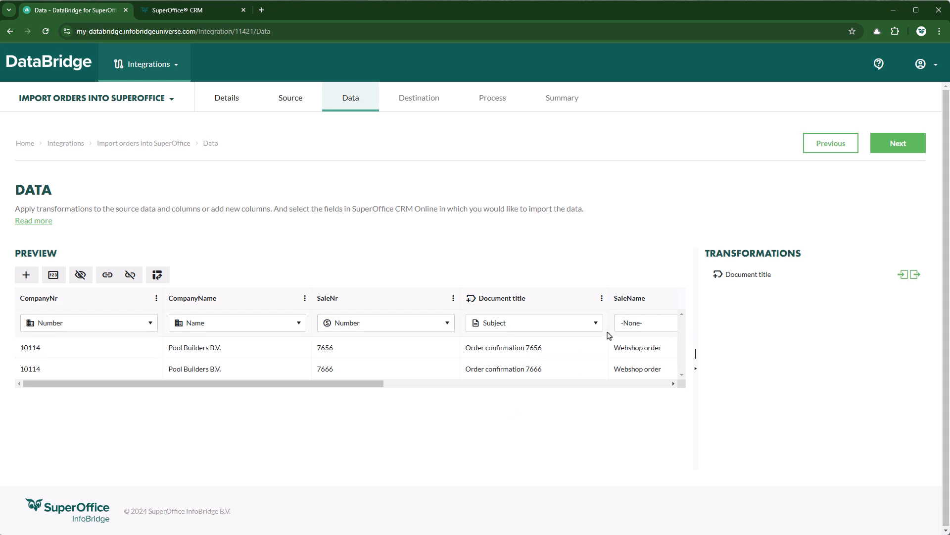
Map the SaleName column to the Heading field of the Sale entity.
click(646, 323)
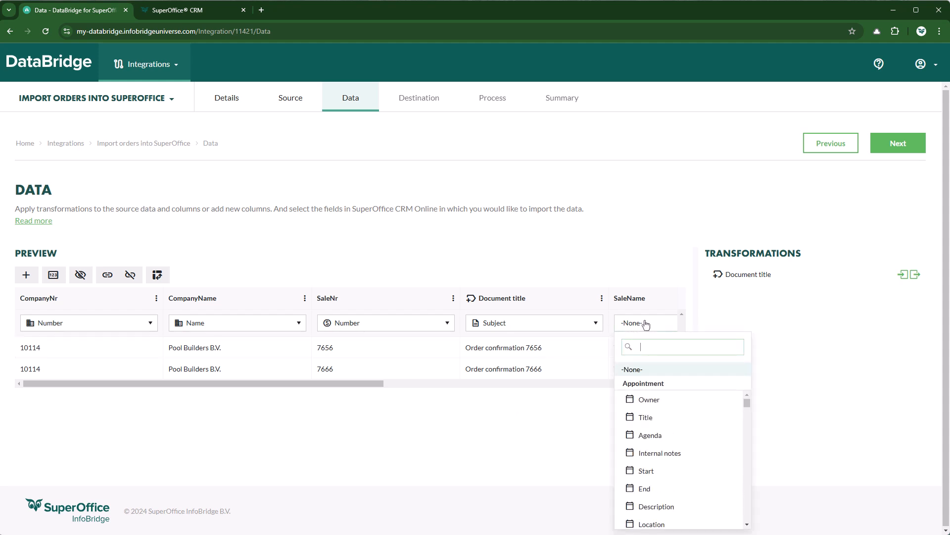
text(name)
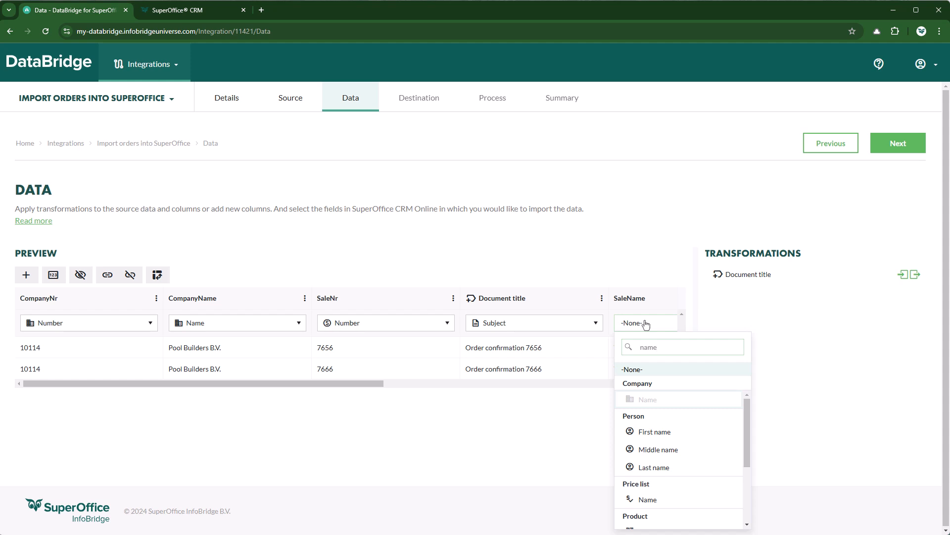
key(BackSpace)
key(BackSpace)
text(heading)
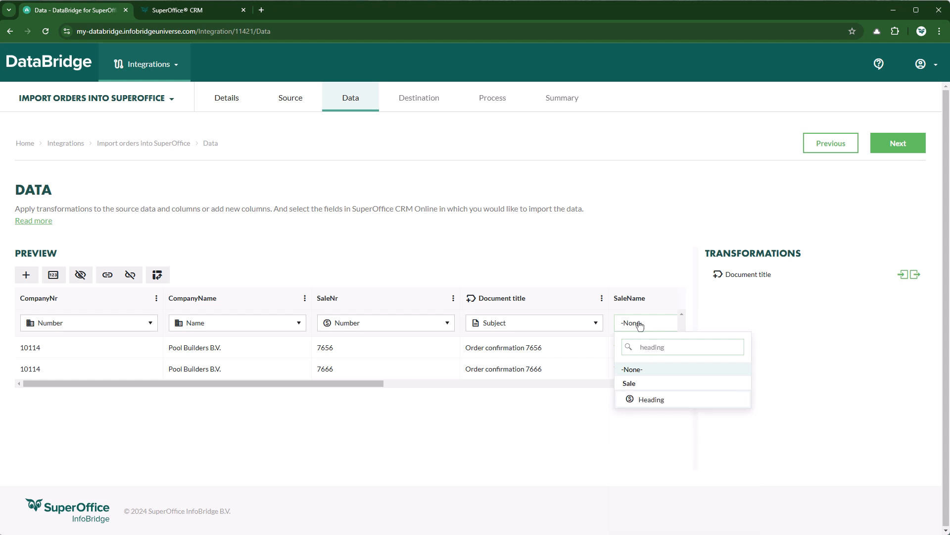
click(636, 399)
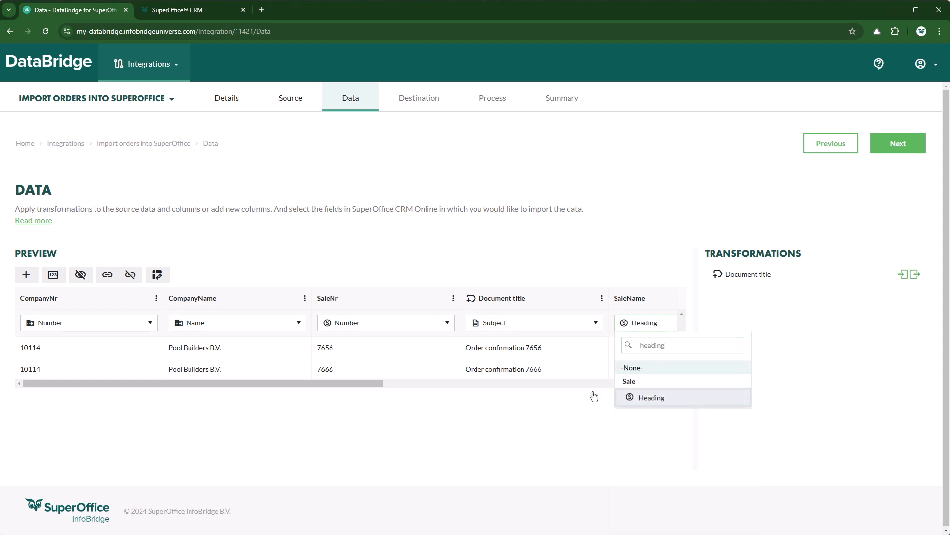
Map the Amount column to the Amount field of the Sale entity.
drag(384, 385, 669, 379)
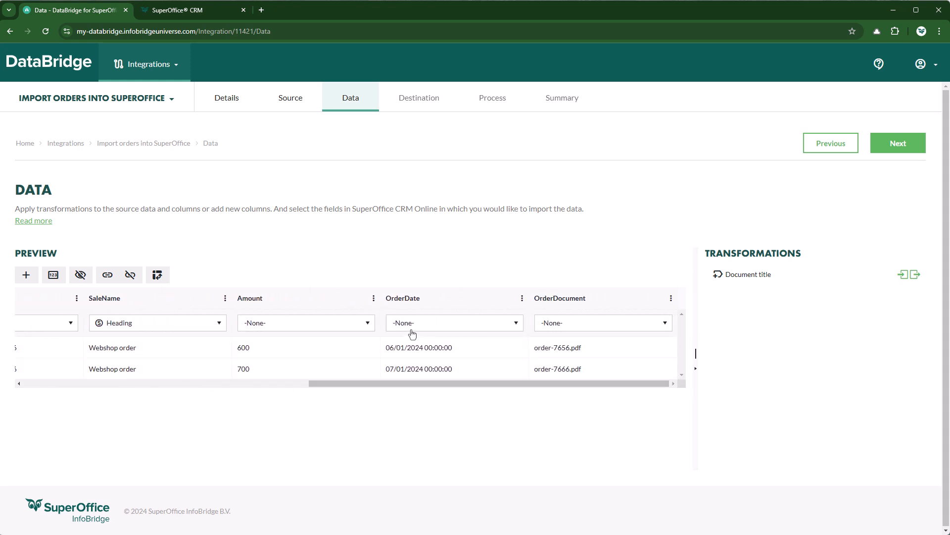
click(343, 329)
text(mount)
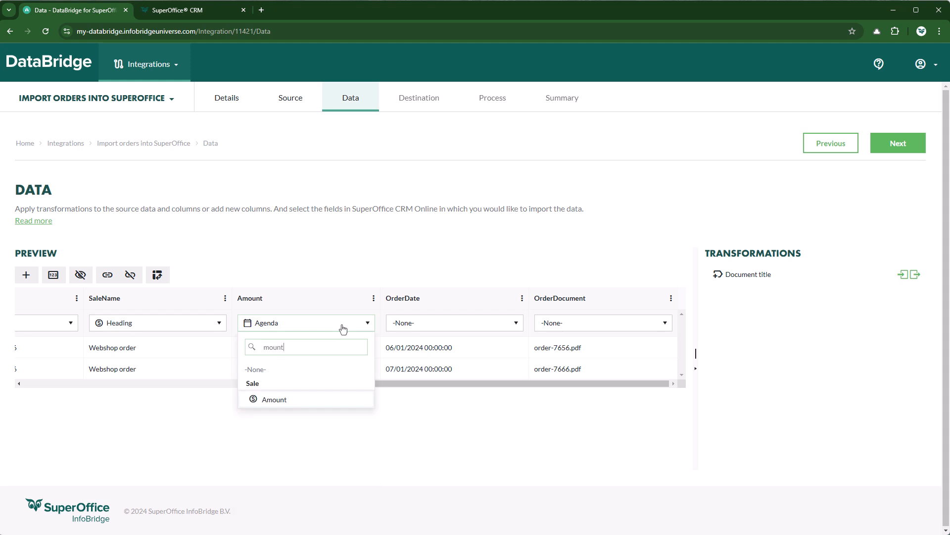
click(314, 399)
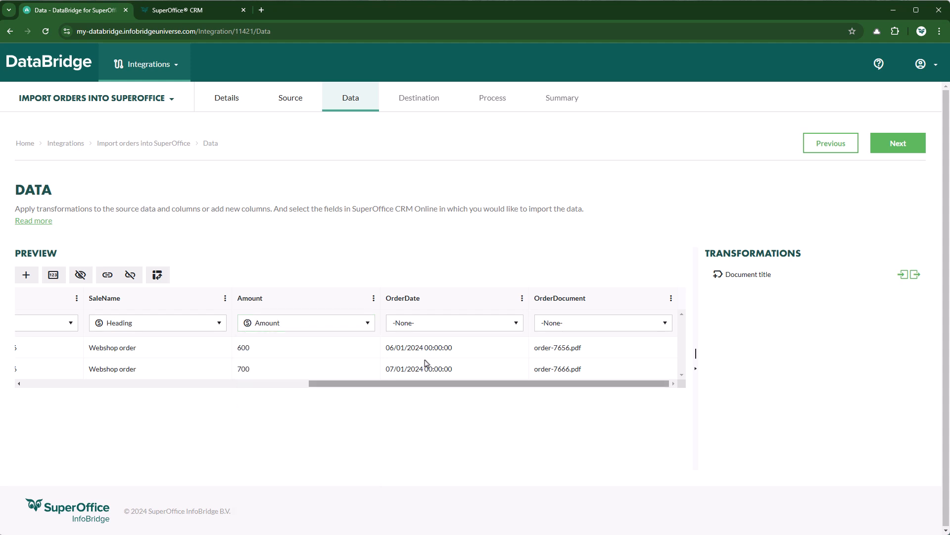
Map the OrderDate column to the Sale date field of the Sale entity.
click(462, 327)
text(date)
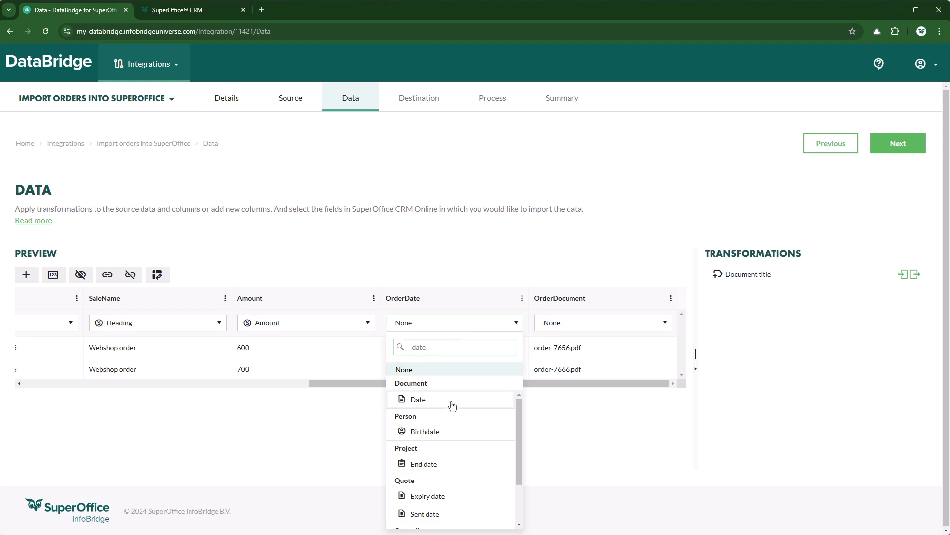
scroll(455, 426, down, 2)
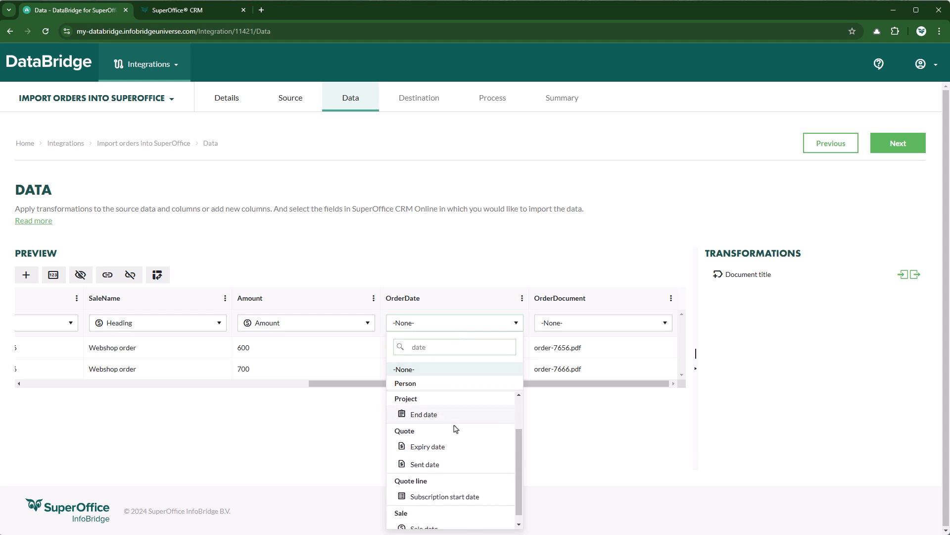
click(432, 518)
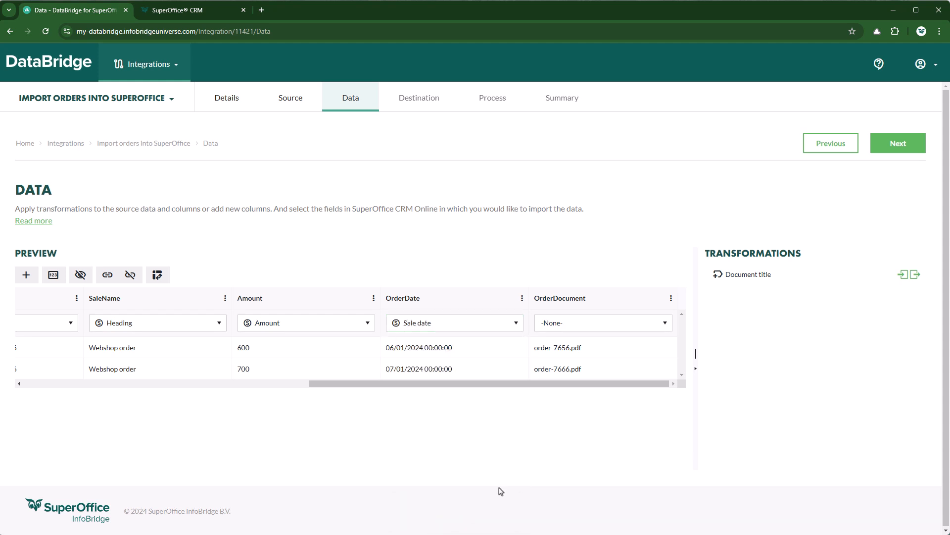
Map the OrderDocument column to the File path field of the Document entity and continue to the destination settings.
click(612, 324)
text(ile)
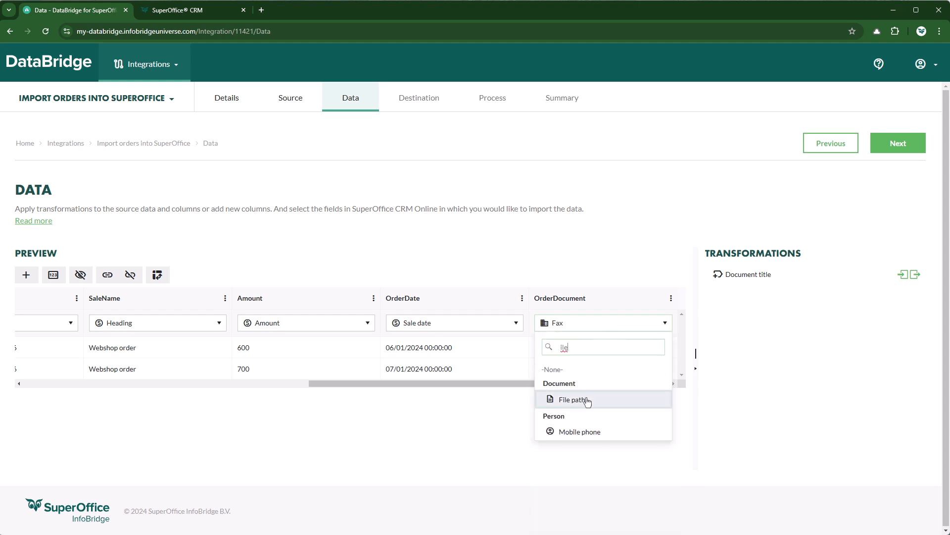
click(589, 399)
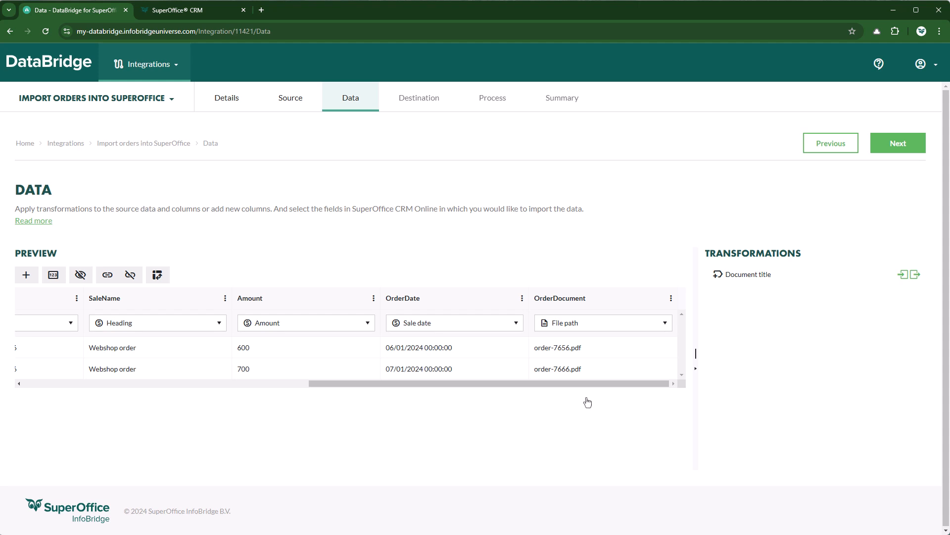
click(909, 145)
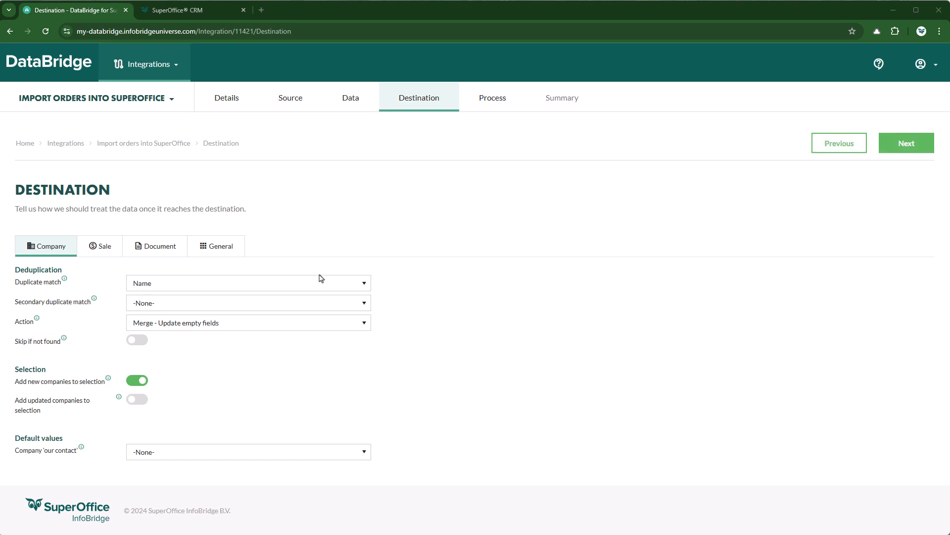
Set the company duplicate match to Number and choose the default person for the company's 'our contact'.
click(311, 290)
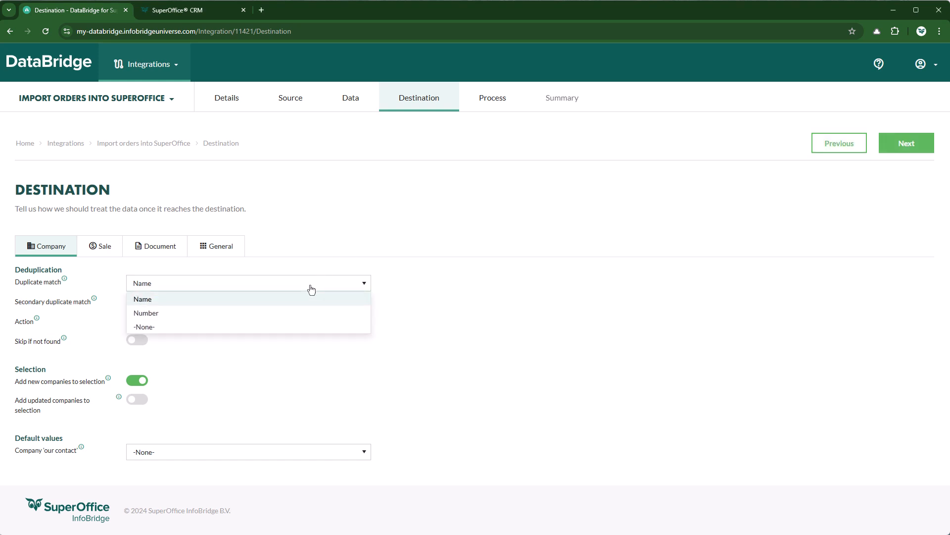
click(302, 314)
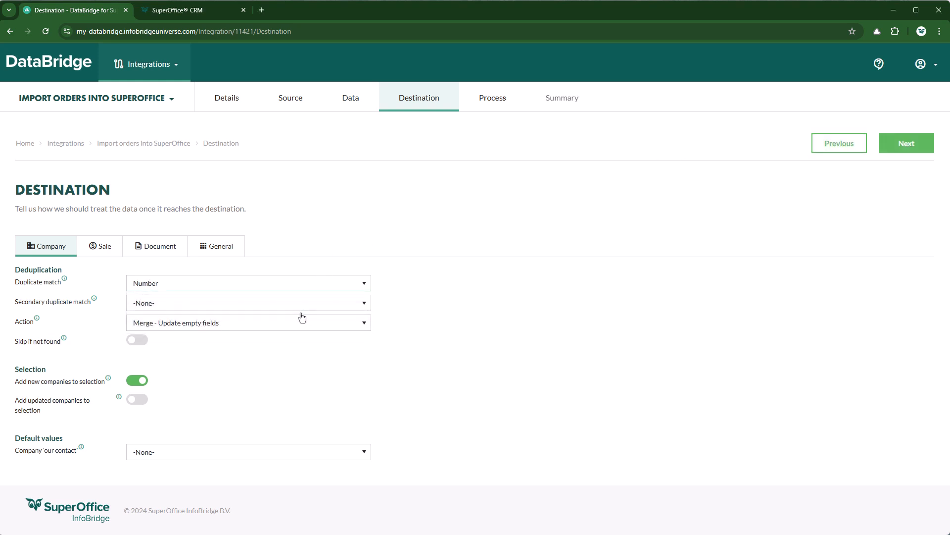
click(277, 460)
click(265, 402)
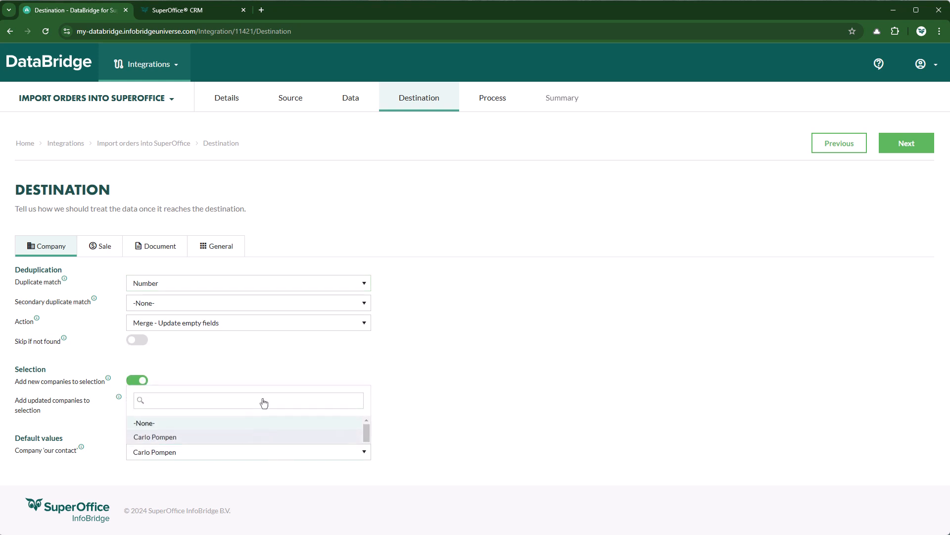
Review the Sale destination settings and switch on Delete file as the processed file action for the Document entity.
click(106, 250)
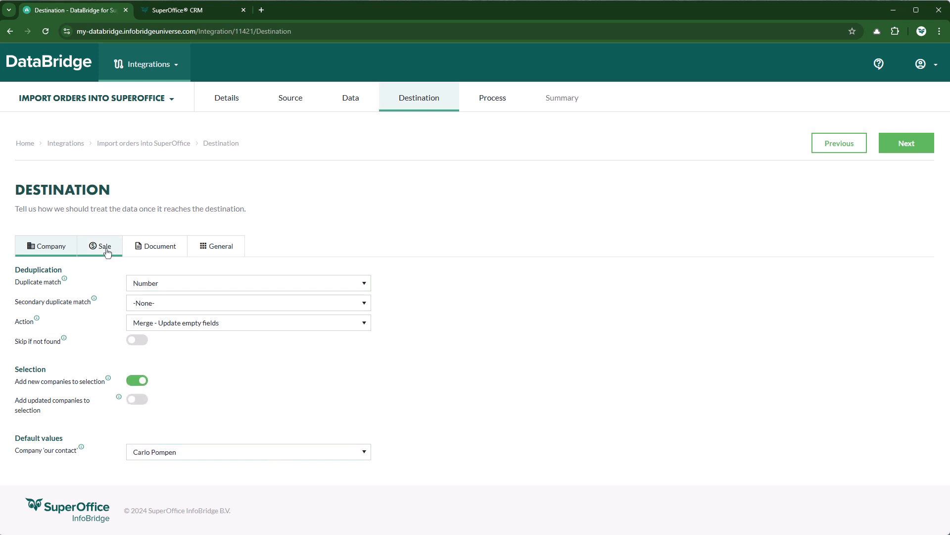
scroll(110, 295, down, 3)
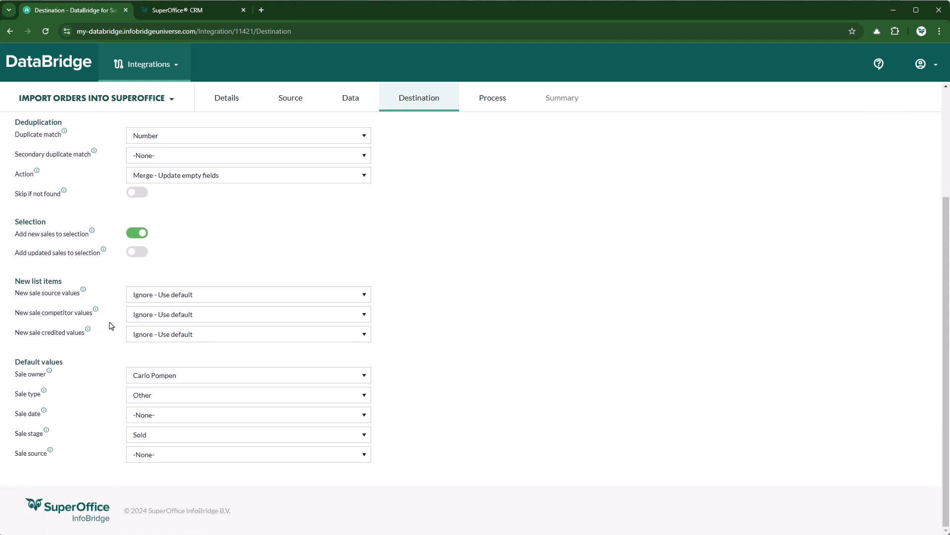
scroll(111, 326, up, 3)
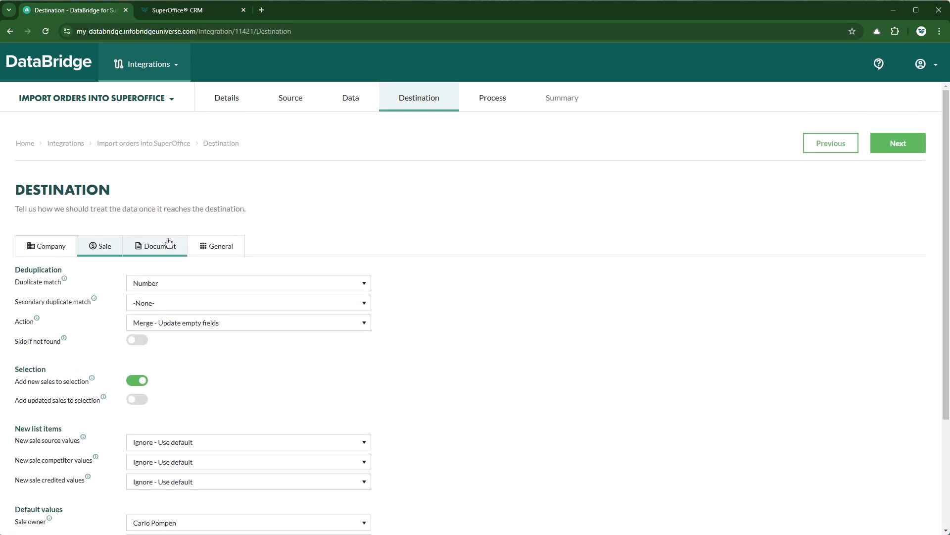
click(171, 241)
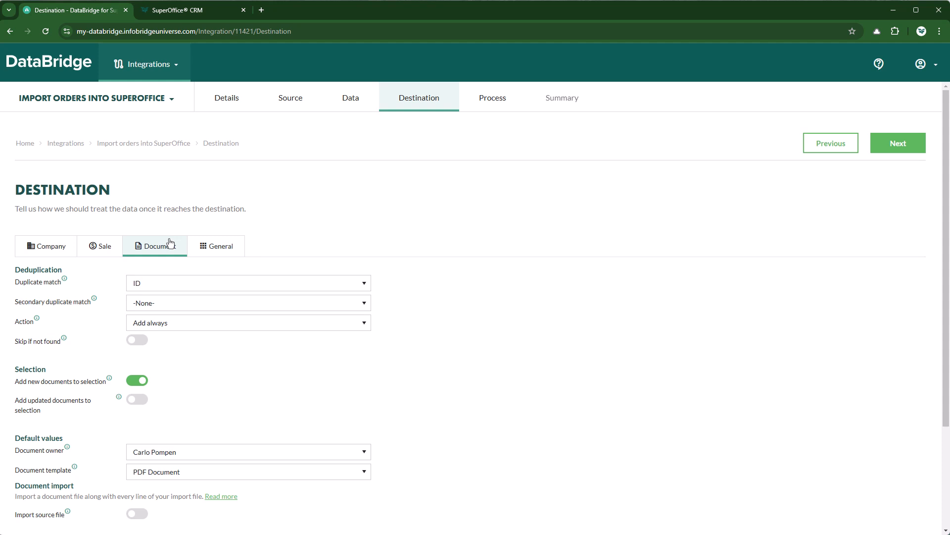
scroll(169, 248, down, 3)
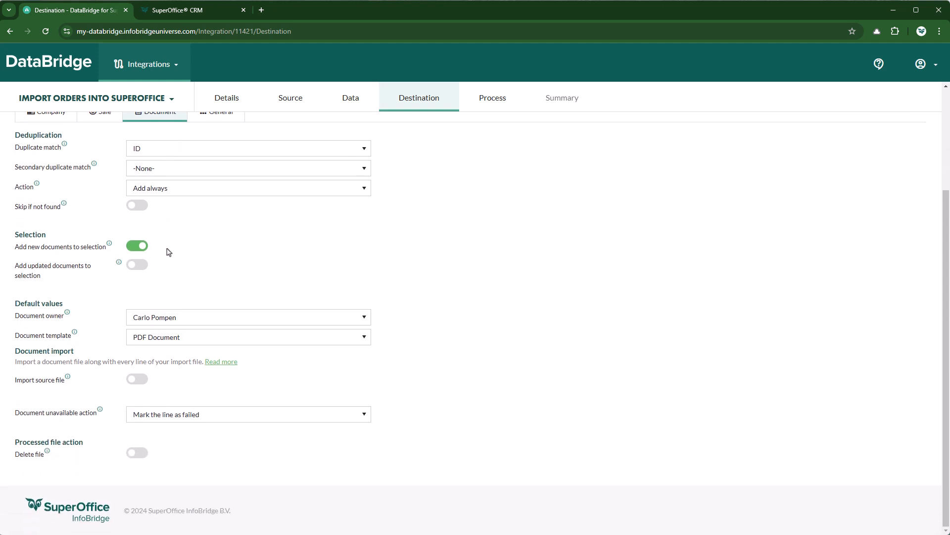
click(135, 453)
scroll(136, 458, up, 3)
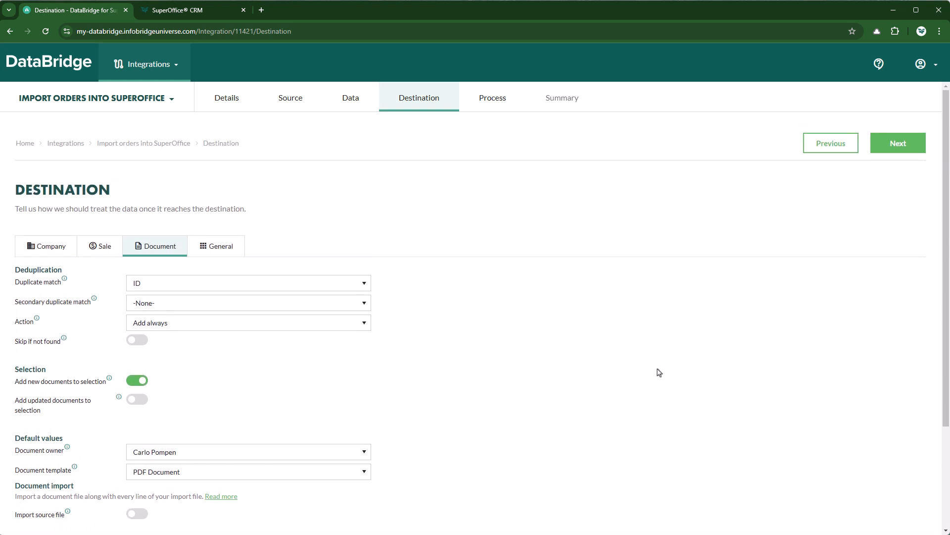
Continue through the process settings with a daily run scheduled at 08:00 and save the integration.
click(906, 152)
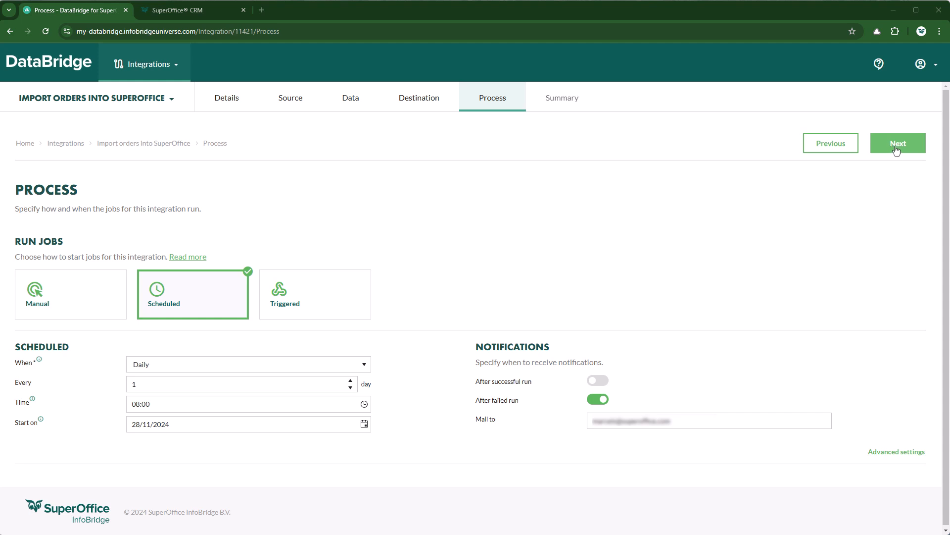
click(897, 148)
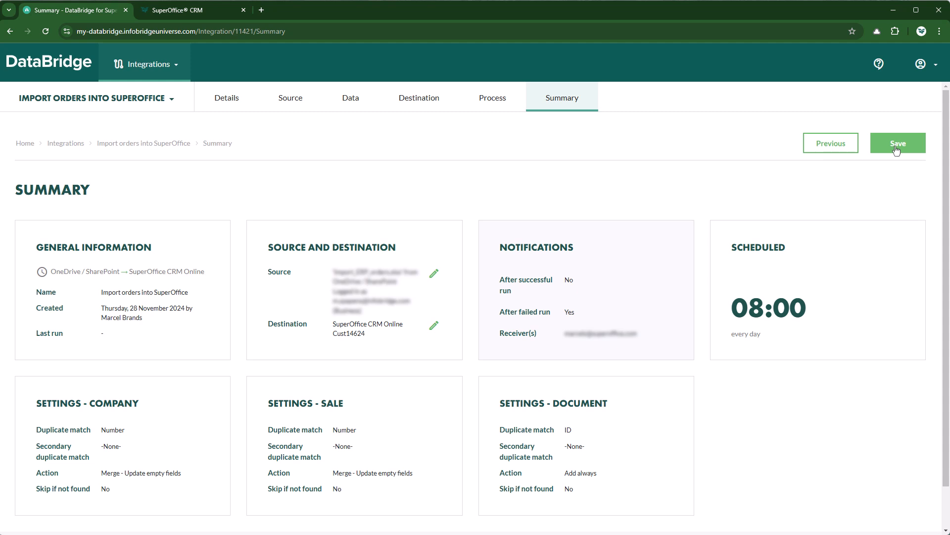
click(897, 149)
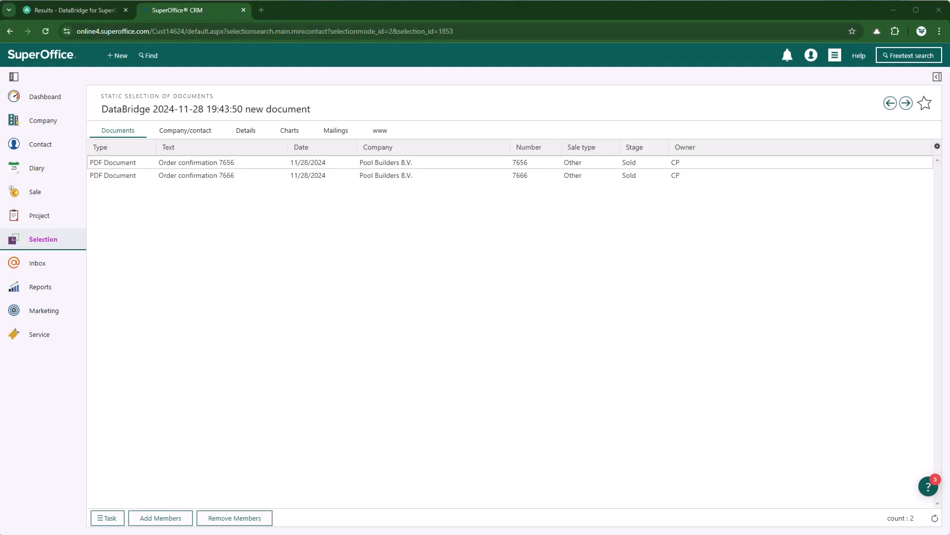
In SuperOffice CRM, view the sale linked to Order confirmation 7656 and open the details of its attached PDF document.
click(256, 162)
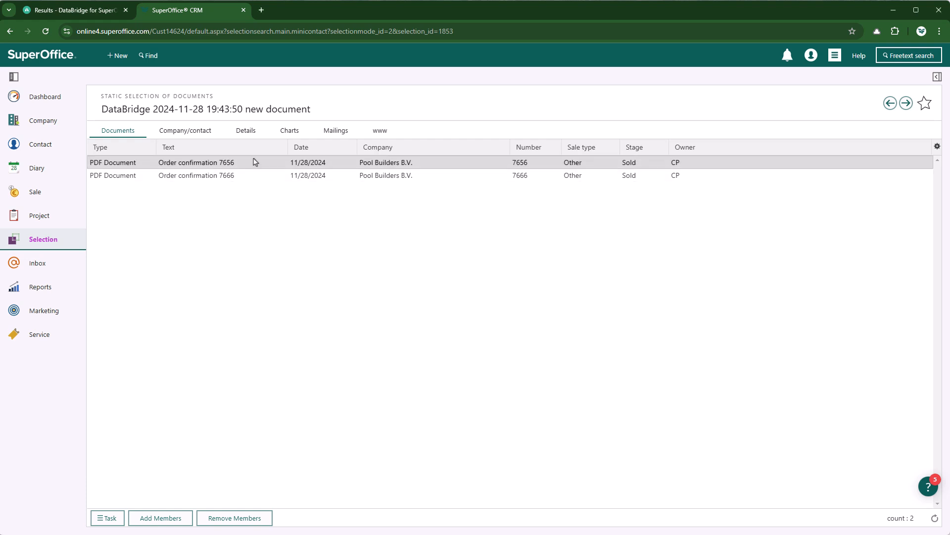
click(7, 194)
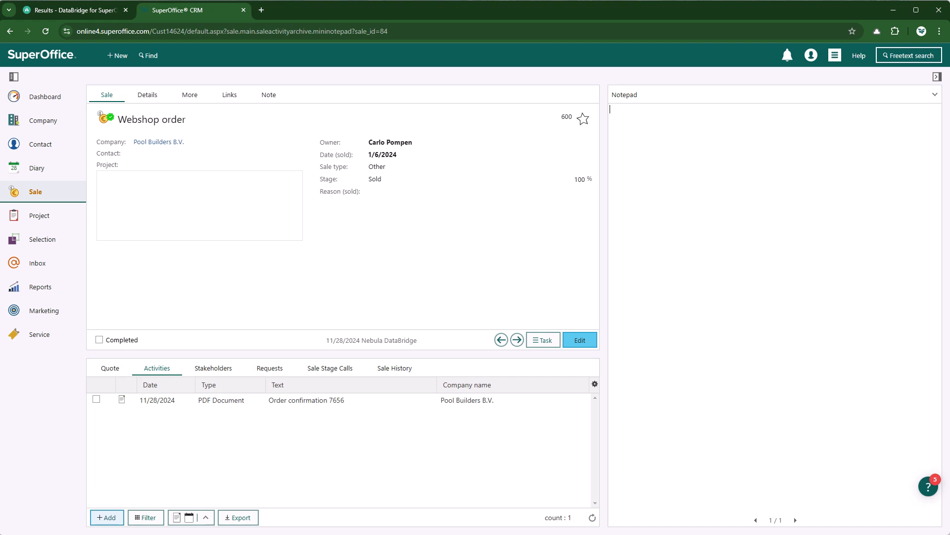
right_click(249, 405)
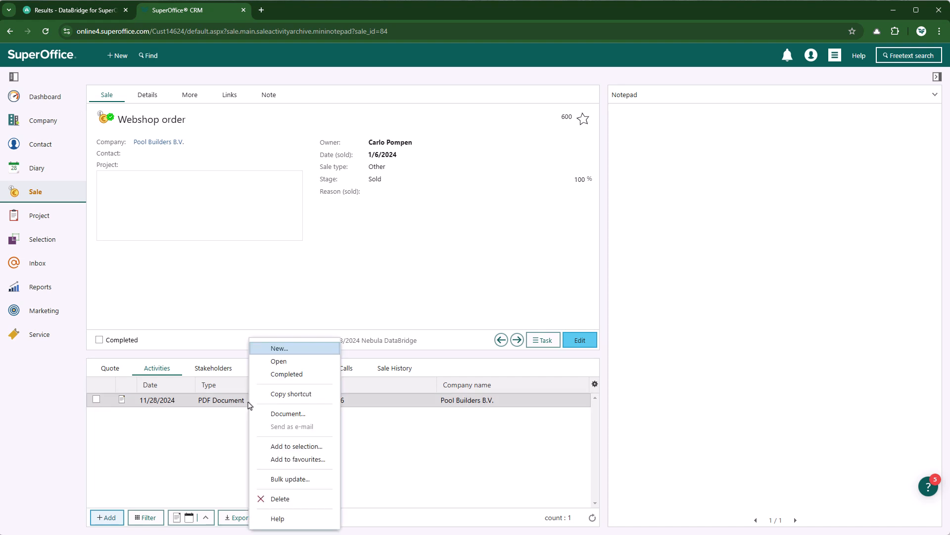
click(271, 414)
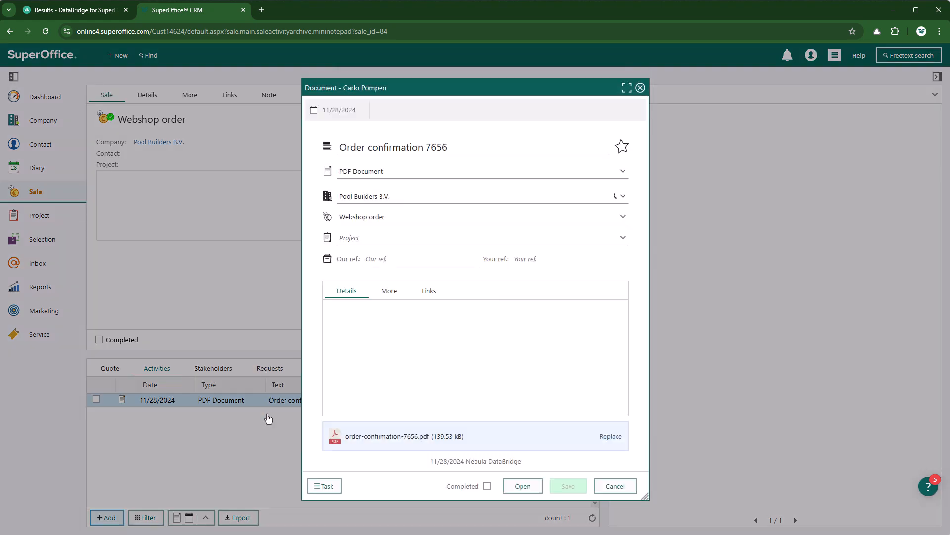